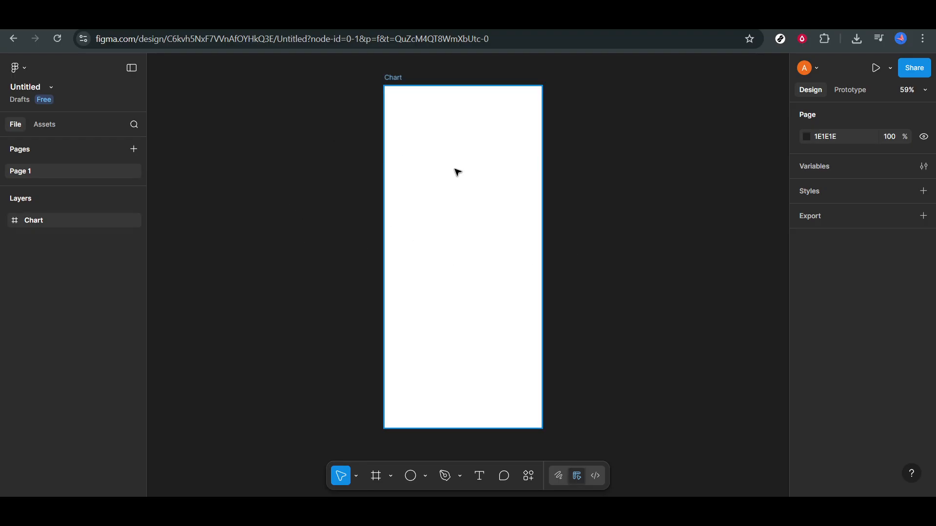
click(431, 210)
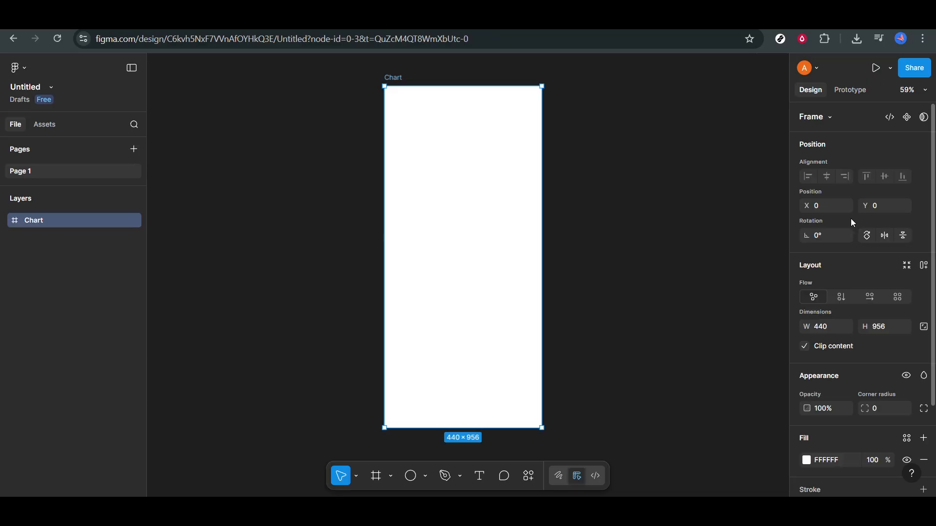
click(823, 119)
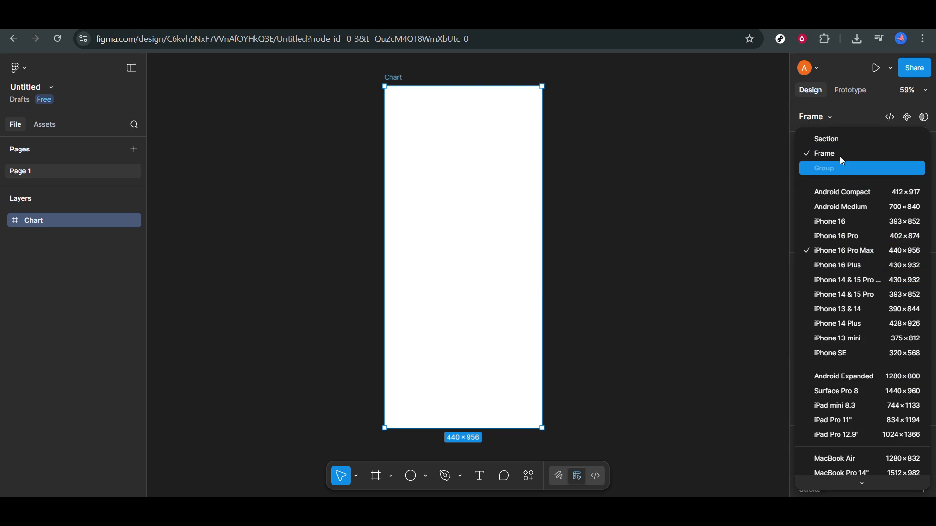
click(828, 117)
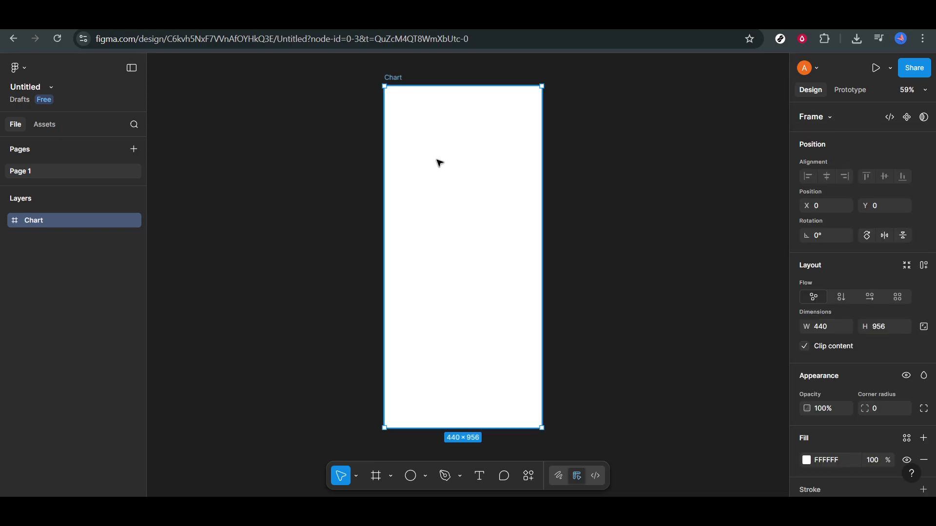
Add a circle near the upper-left corner of the Chart frame and set its width and height to 4
scroll(417, 184, up, 5)
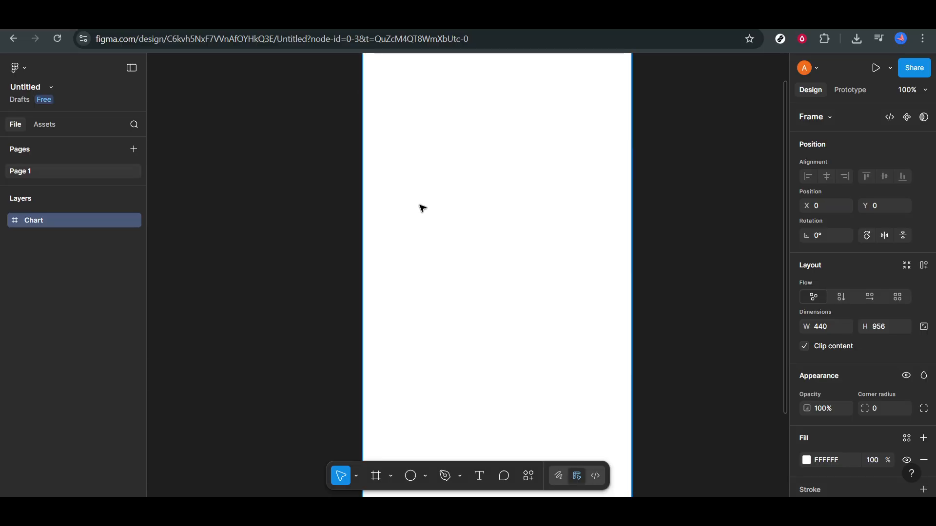
scroll(419, 207, up, 3)
scroll(417, 224, up, 5)
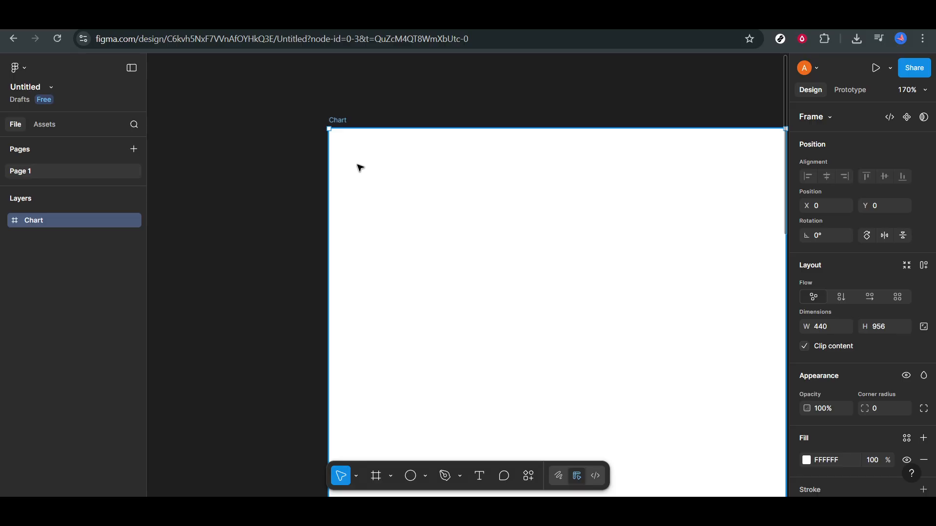
key(o)
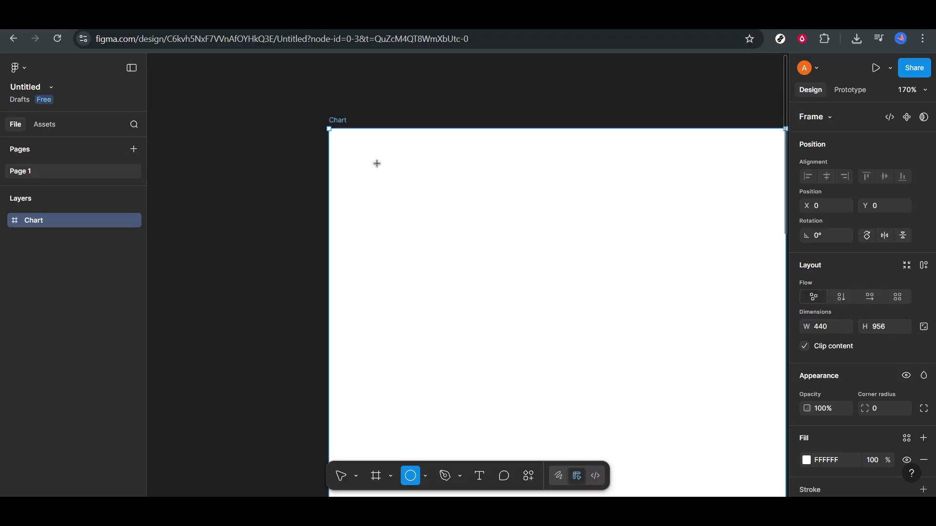
click(366, 171)
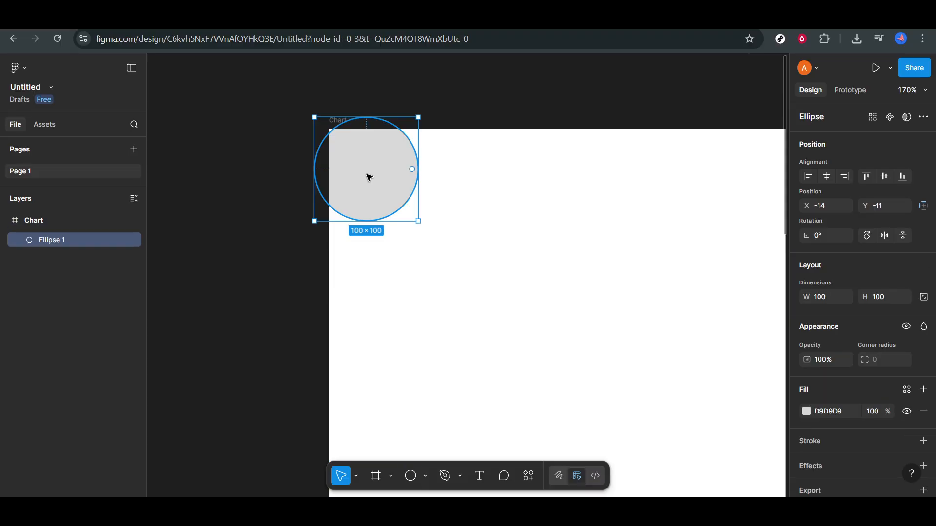
drag(367, 175, 412, 202)
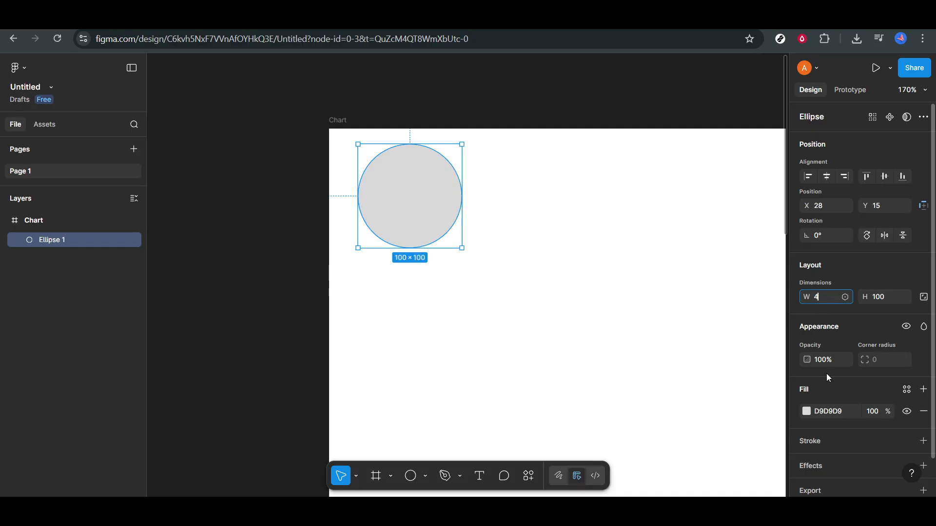
click(887, 295)
text(4)
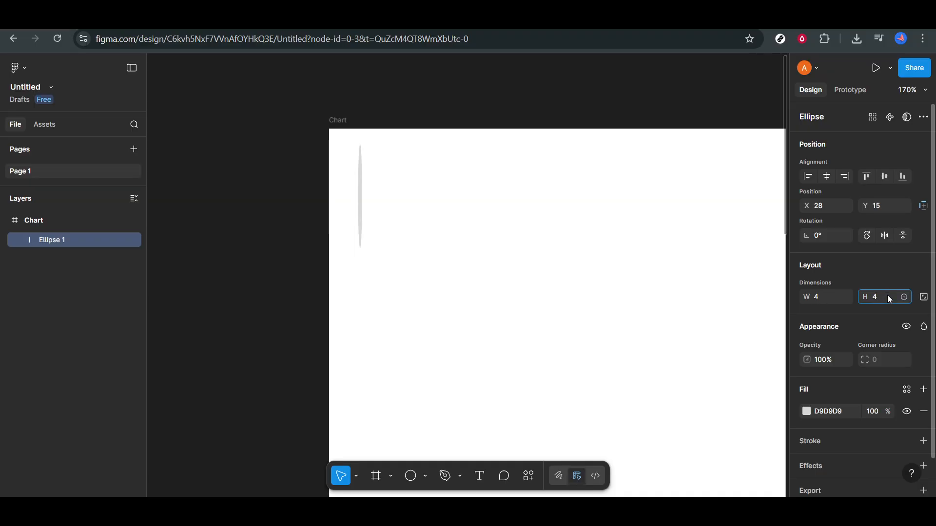
key(Return)
Move the small circle closer to the frame's upper-left corner, to X 9, Y 13
scroll(325, 213, up, 5)
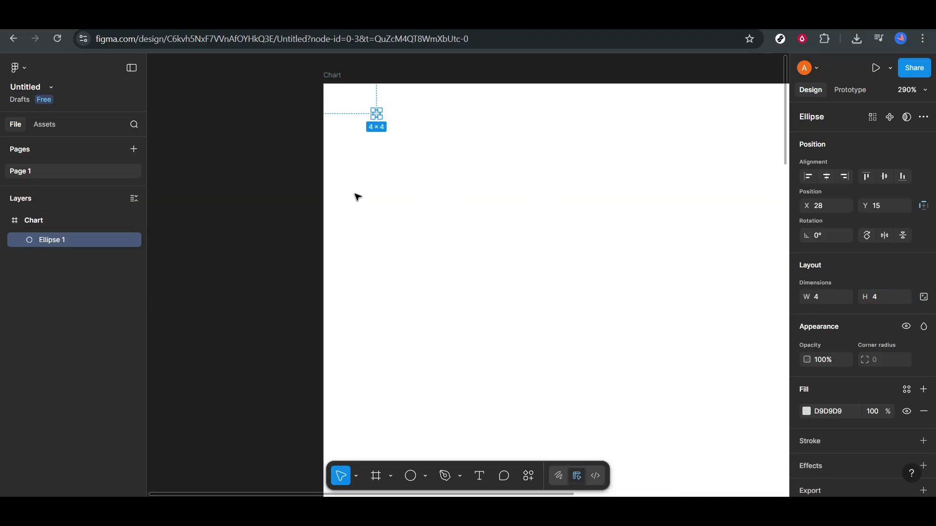
scroll(356, 194, up, 2)
click(379, 197)
drag(379, 189, 346, 184)
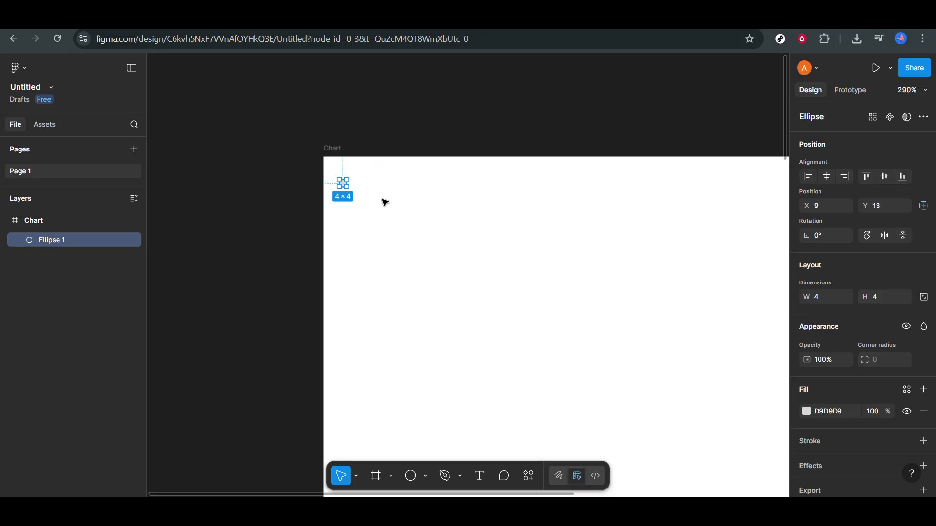
click(390, 204)
Duplicate the small circle and place the copy to its right at X 19, Y 13
scroll(380, 211, up, 3)
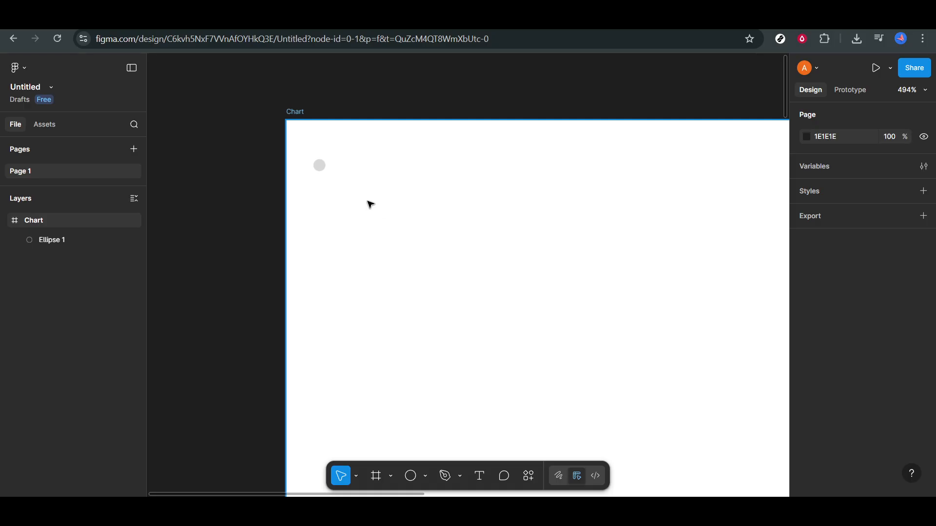
scroll(369, 204, down, 4)
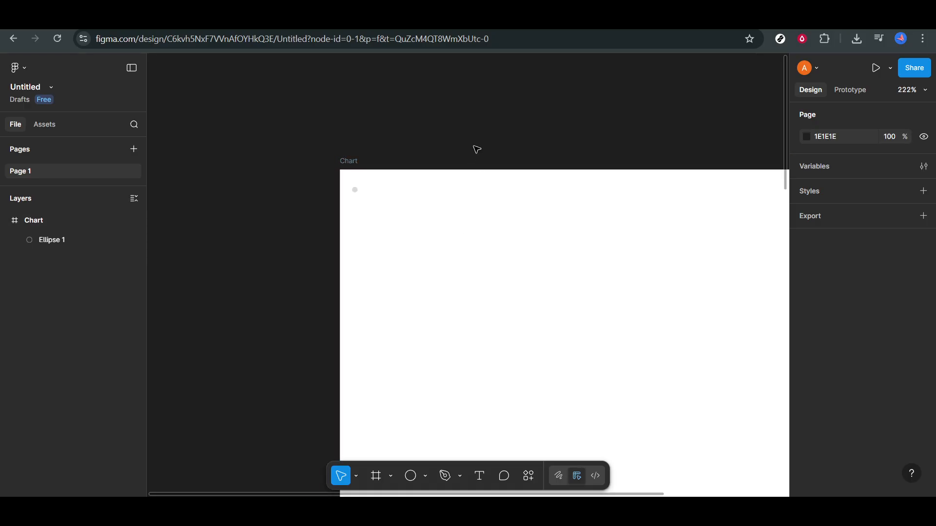
scroll(468, 137, down, 2)
scroll(468, 136, right, 3)
click(300, 151)
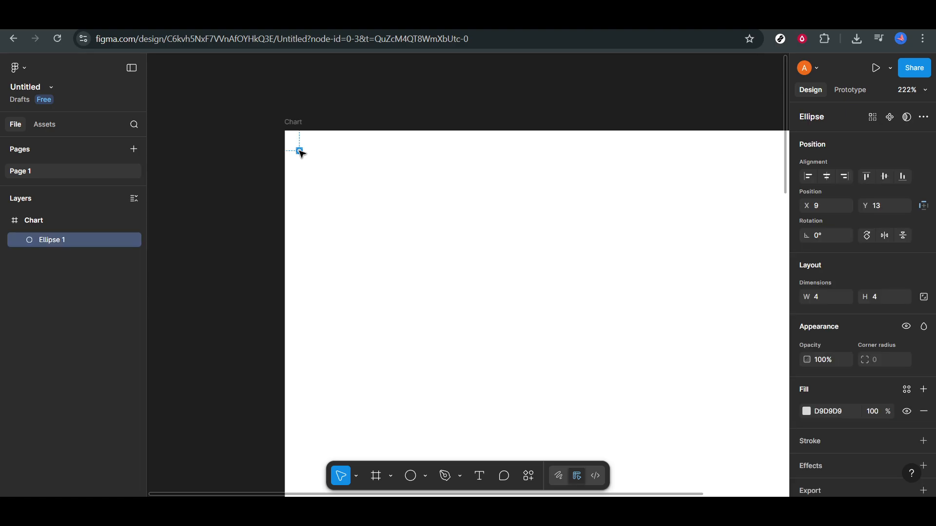
key(ctrl+d)
drag(305, 154, 316, 154)
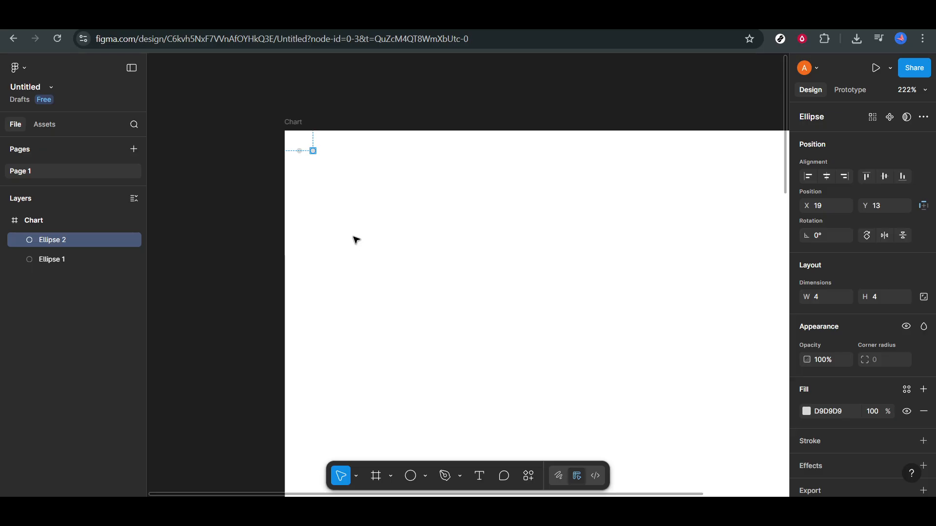
click(327, 169)
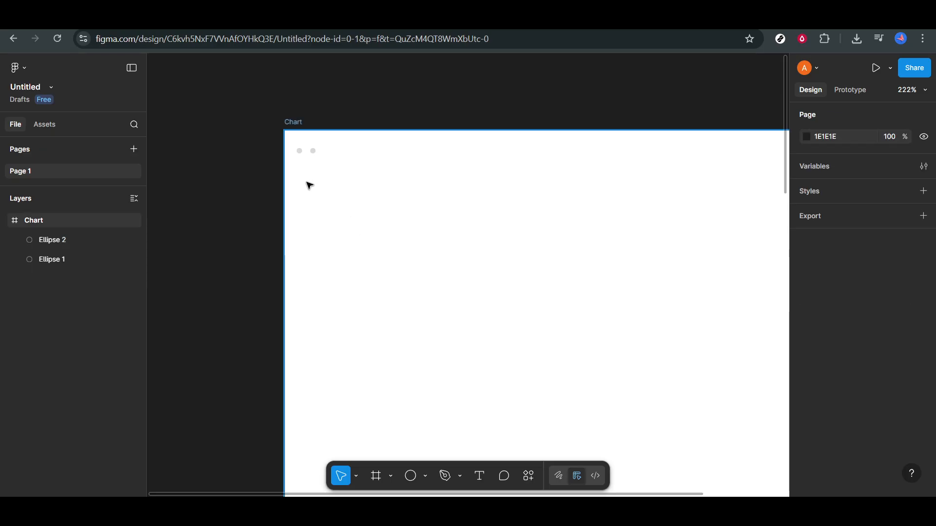
Duplicate the two circles and place the copies to their right, continuing the row with a spacing of 6
scroll(307, 184, up, 3)
scroll(320, 213, down, 1)
scroll(320, 203, up, 1)
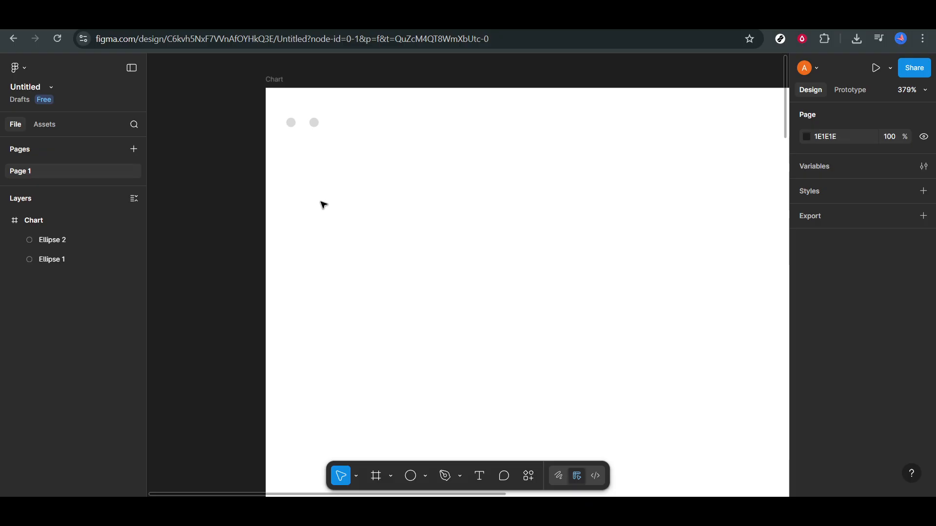
scroll(322, 203, up, 1)
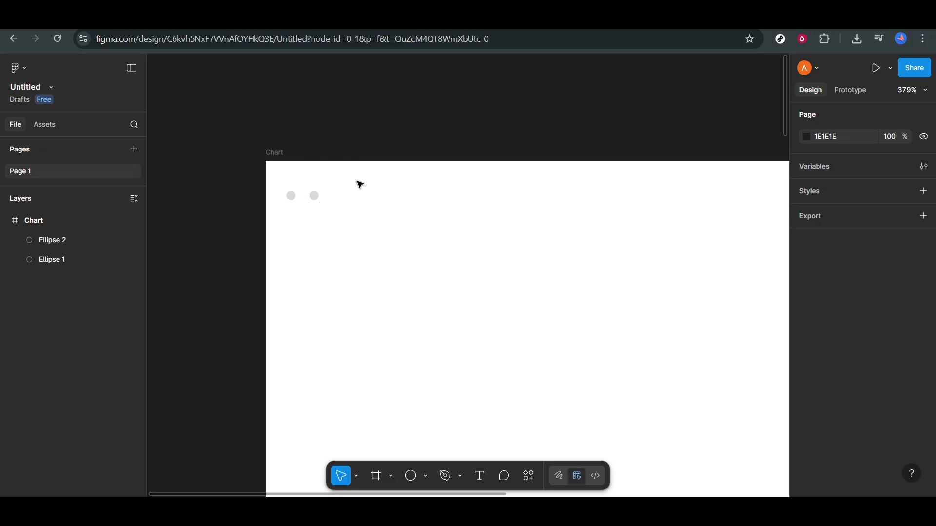
click(315, 195)
key(alt)
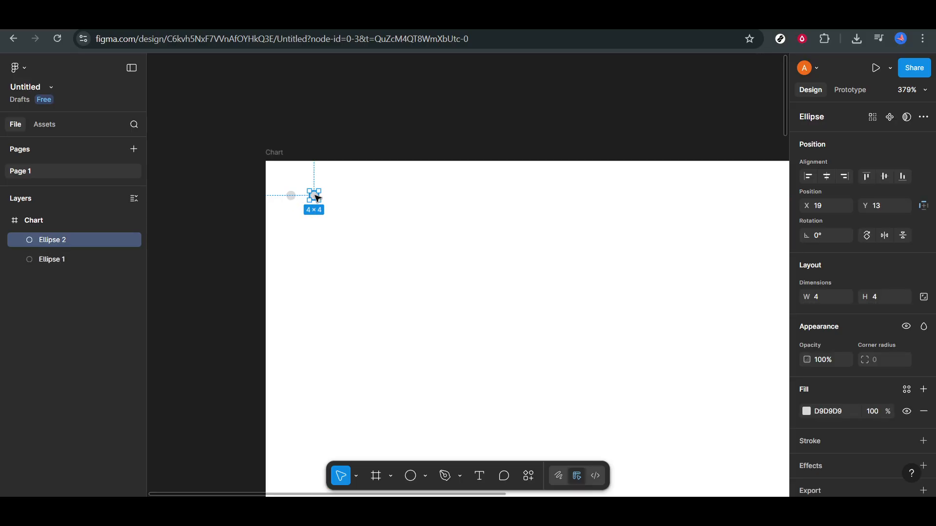
click(341, 214)
drag(336, 212, 364, 198)
key(ctrl+d)
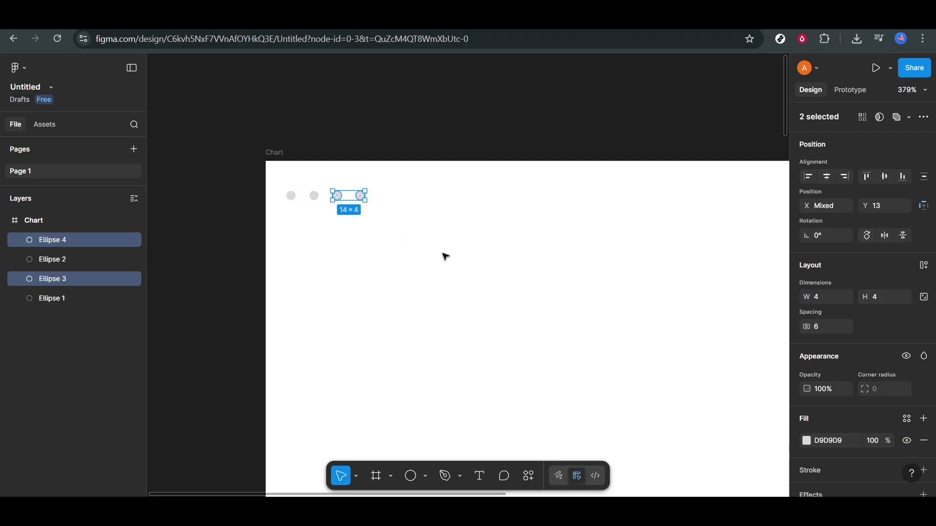
click(446, 257)
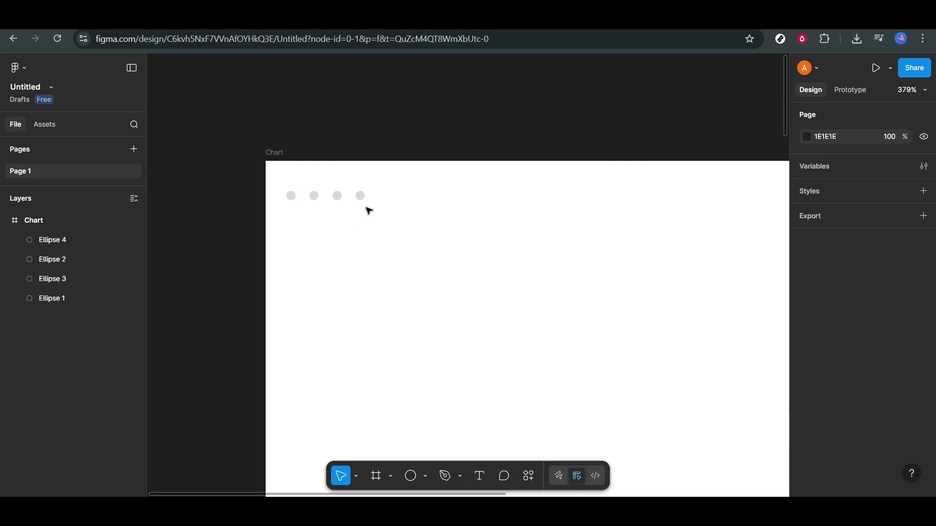
Duplicate the four circles and then the resulting eight to the right, forming a row of 16 circles spaced 6 apart
drag(385, 215, 281, 180)
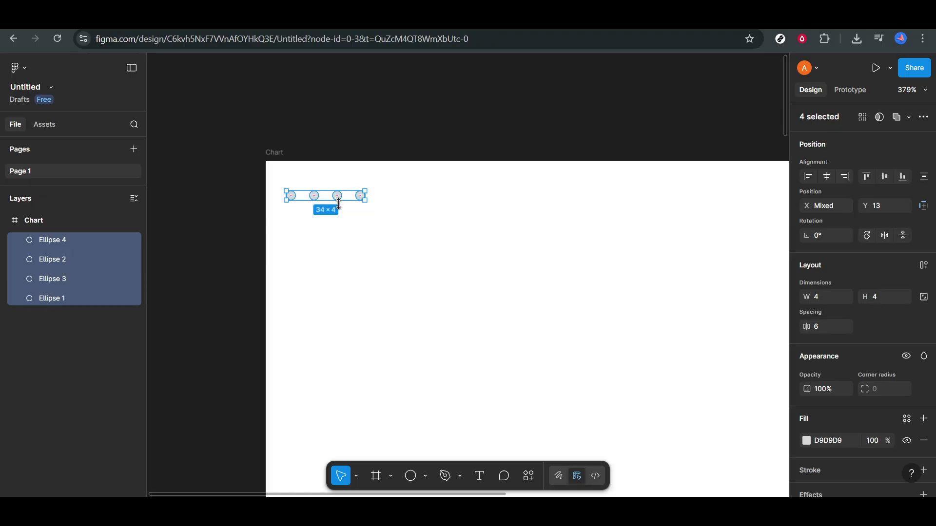
key(ctrl+d)
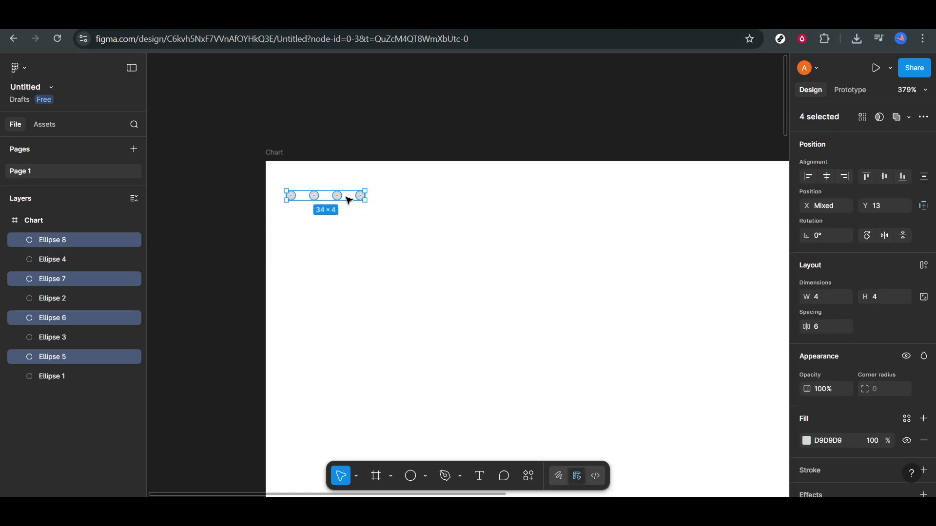
drag(352, 199, 288, 179)
click(493, 213)
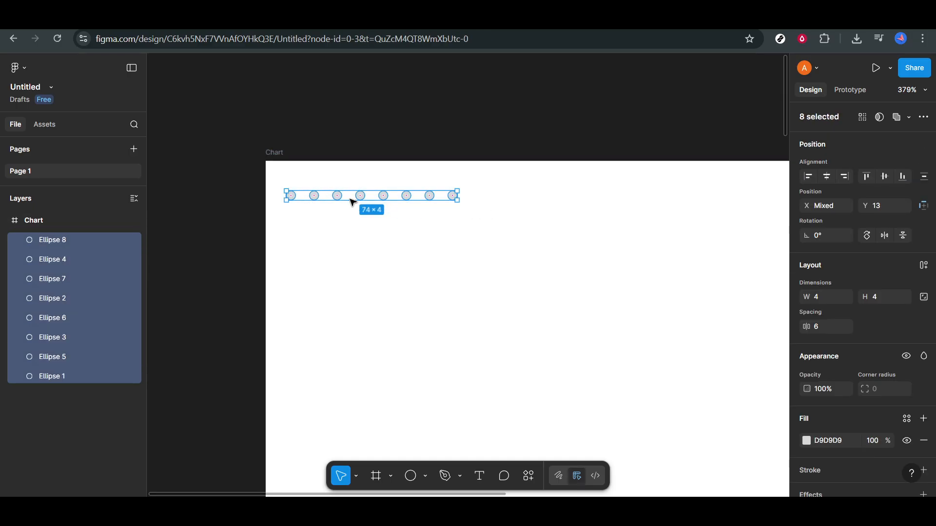
key(ctrl+d)
drag(420, 196, 602, 199)
Duplicate the row of 16 circles and place the copy directly below it at Y 20
drag(670, 241, 283, 175)
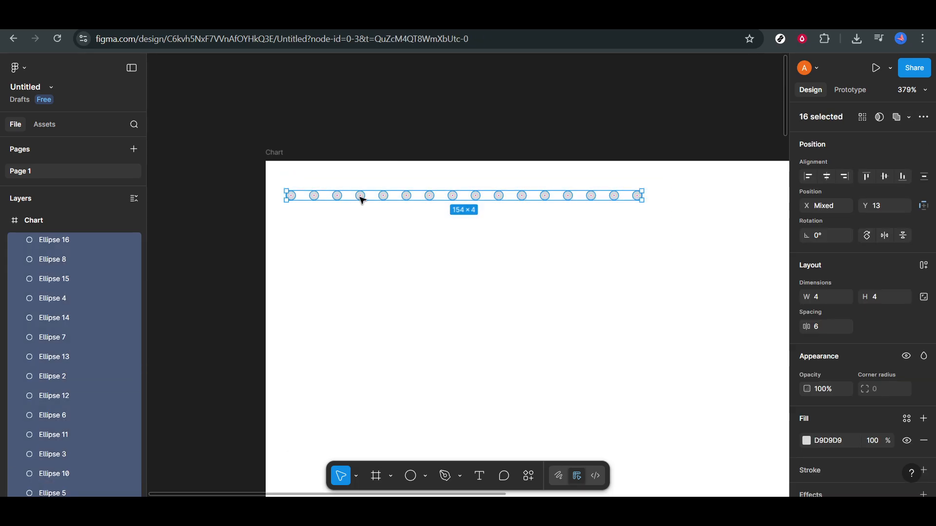
key(ctrl+d)
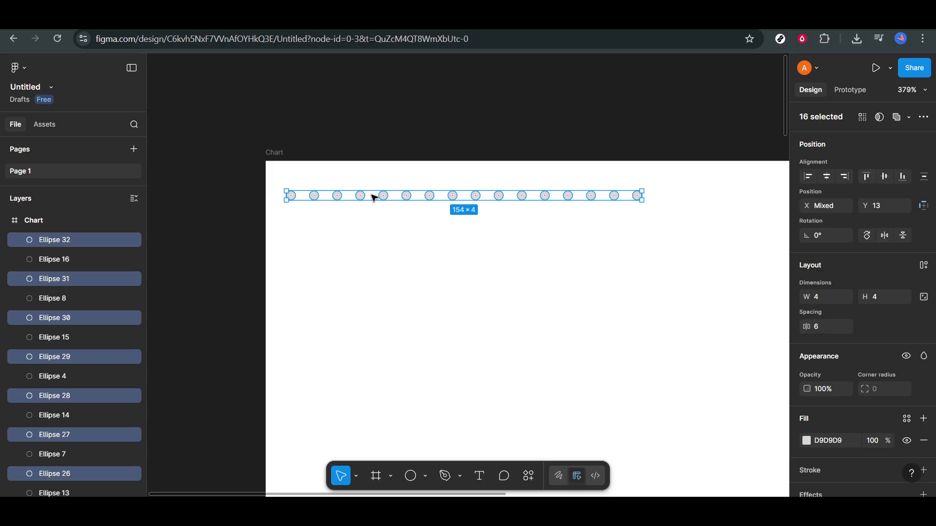
mouse_move(373, 197)
mouse_down()
mouse_move(367, 219)
mouse_move(374, 215)
mouse_up()
Repeatedly duplicate the 16-circle row downwards at 7-unit vertical steps until the grid has 52 rows, with the last at Y 370
scroll(445, 271, down, 3)
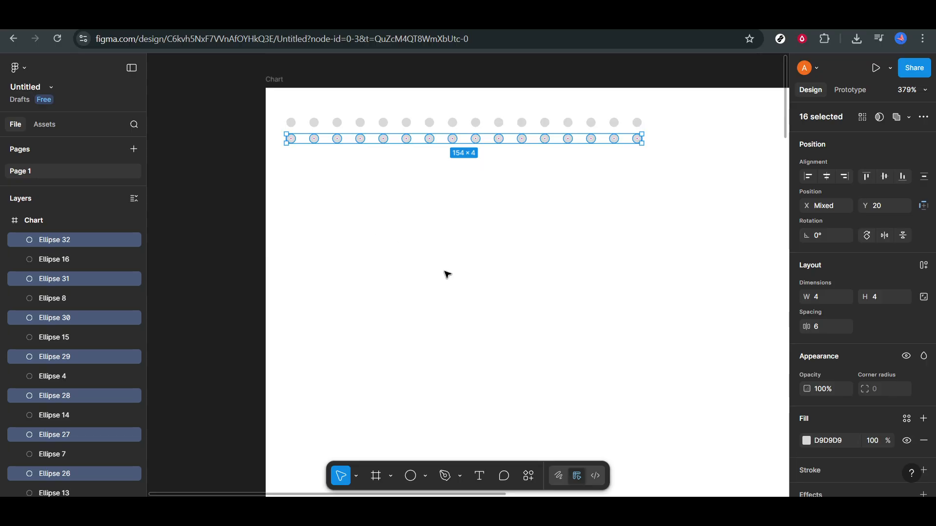
key(ctrl+d)
key(ctrl+d)
key(ctrl+d)
key(ctrl+d)
key(ctrl+d)
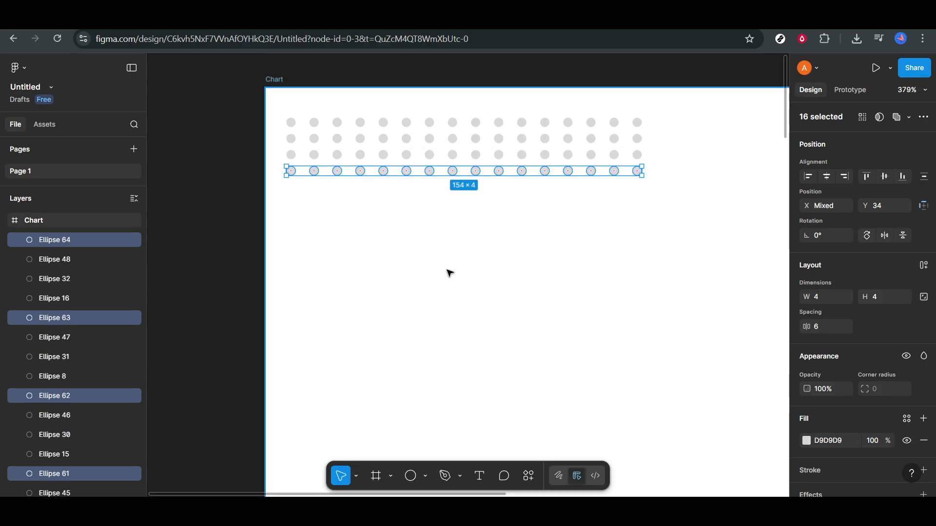
key(ctrl+d)
key(ctrl+d)
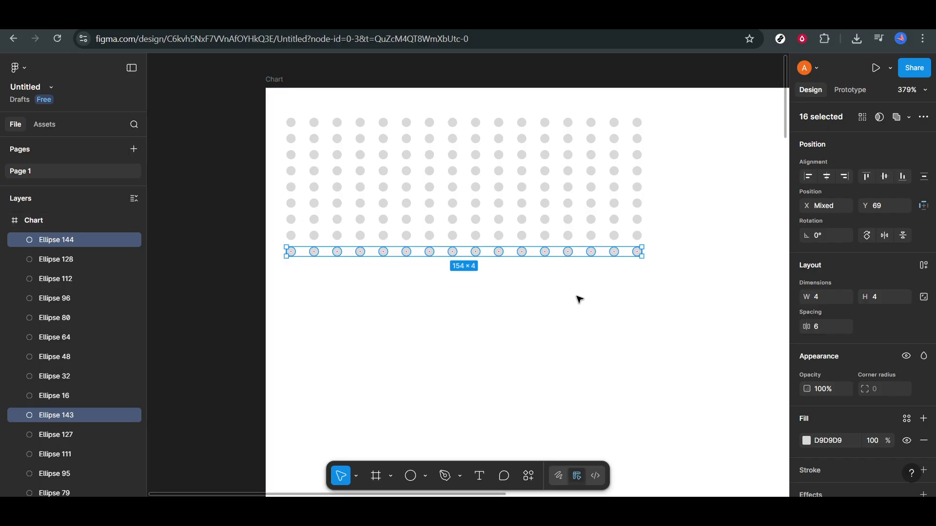
key(ctrl+d)
key(ctrl+d)
key(ctrl+d)
key(ctrl+d)
key(ctrl+d)
key(ctrl+d)
key(ctrl+d)
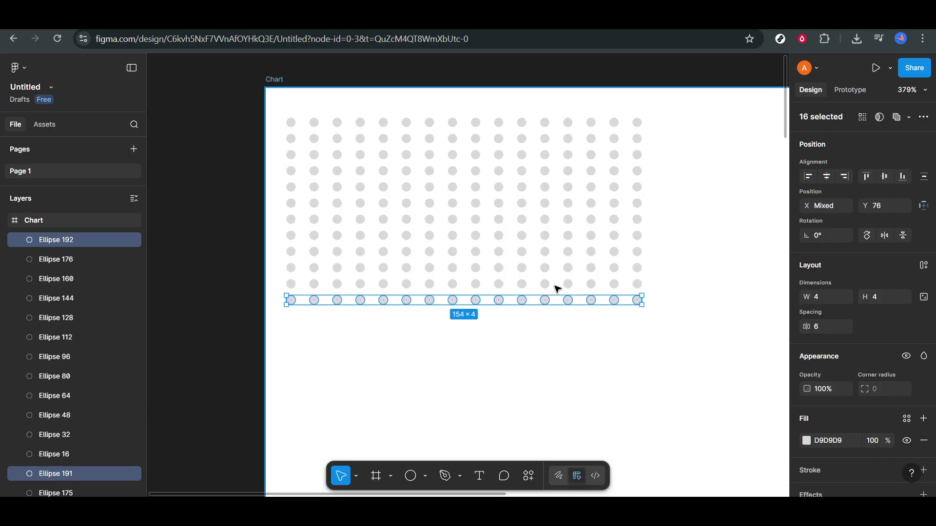
key(ctrl+d)
key(ctrl+d)
key(ctrl+d)
key(ctrl+d)
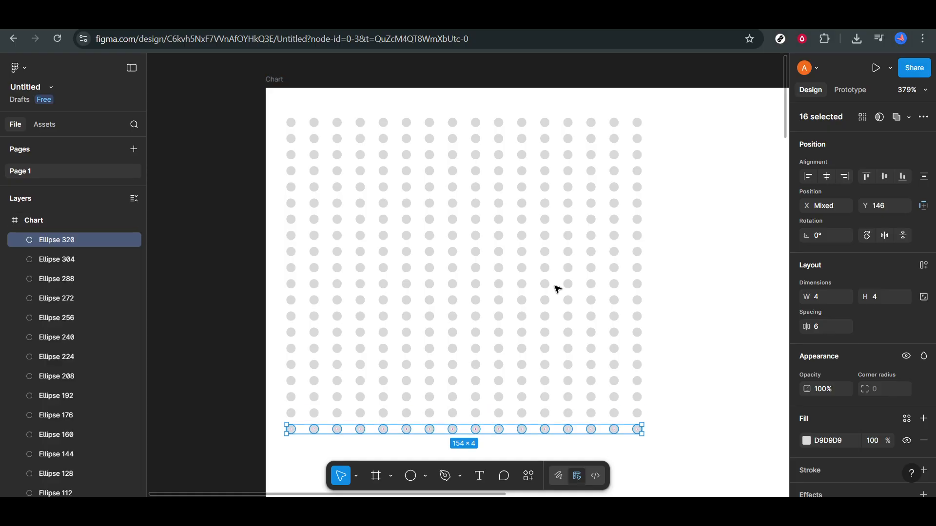
key(ctrl+d)
key(ctrl+d)
key(ctrl+d)
key(ctrl+d)
key(ctrl+d)
key(ctrl+d)
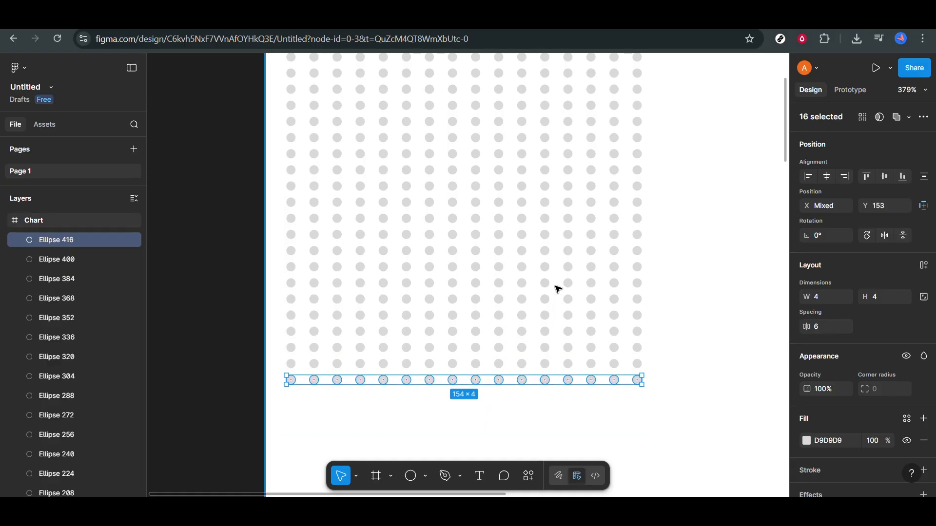
key(ctrl+d)
key(ctrl+d)
key(ctrl+d)
key(ctrl+d)
key(ctrl+d)
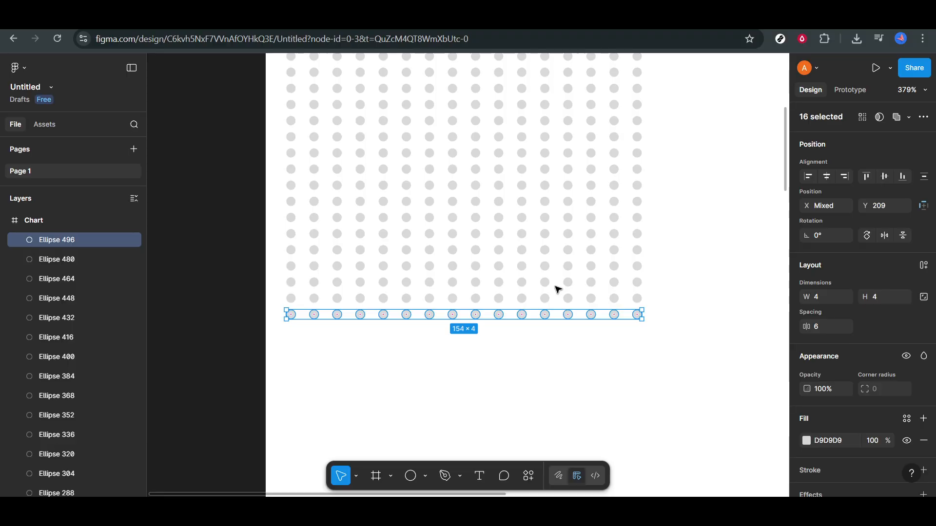
key(ctrl+d)
key(ctrl+d)
key(ctrl+d)
key(ctrl+d)
key(ctrl+d)
key(ctrl+d)
key(ctrl+d)
key(ctrl+d)
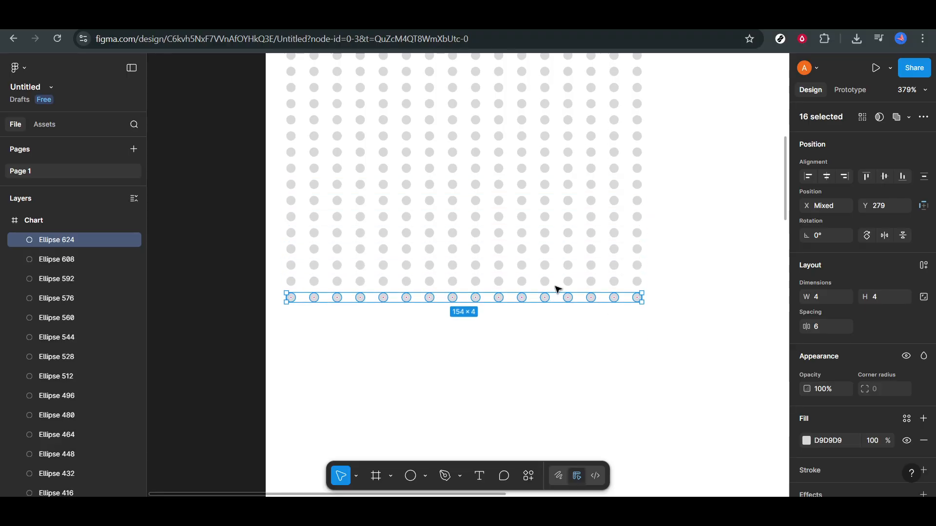
key(ctrl+d)
key(ctrl+d)
scroll(558, 289, down, 3)
key(ctrl+d)
key(ctrl+d)
key(ctrl+d)
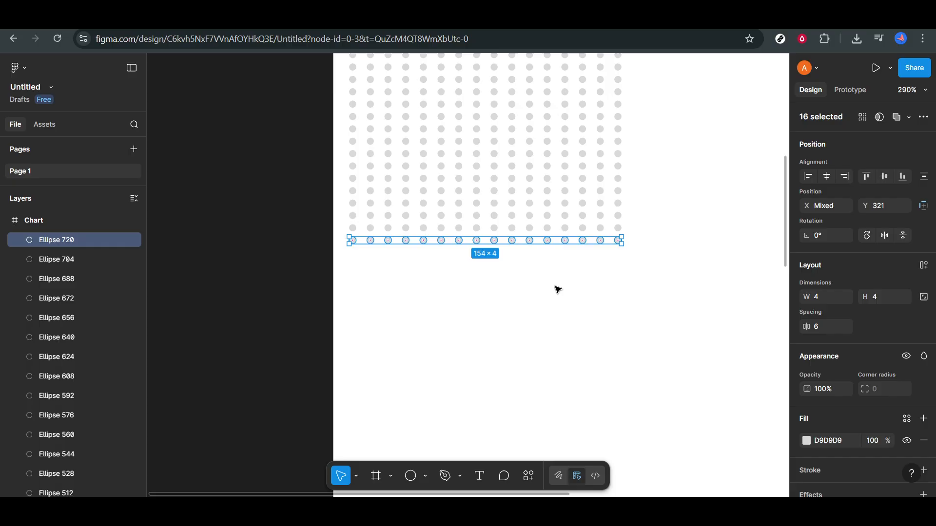
key(ctrl+d)
key(ctrl+d)
key(ctrl+d)
key(ctrl+d)
key(ctrl+d)
key(ctrl+d)
key(ctrl+d)
key(ctrl+d)
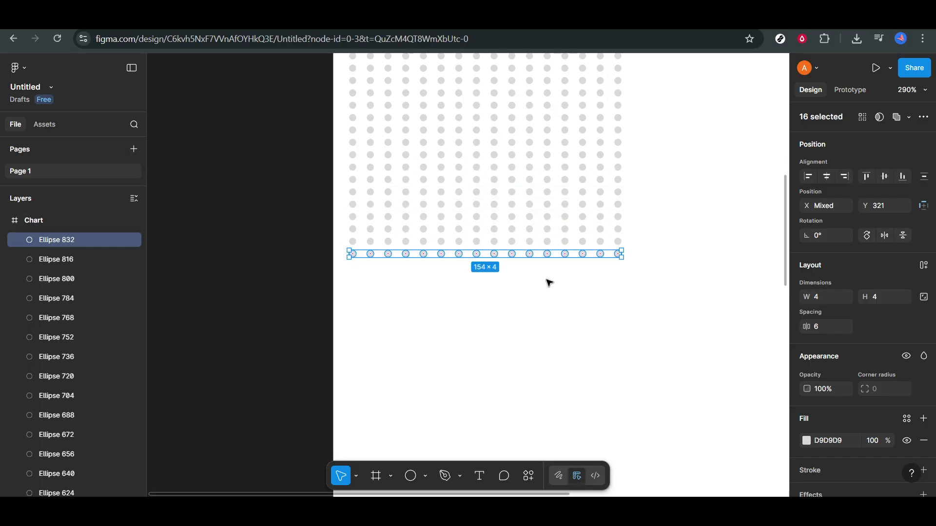
Select all the circles in the Chart frame and group them into a single object
scroll(556, 287, up, 3)
scroll(575, 281, down, 4)
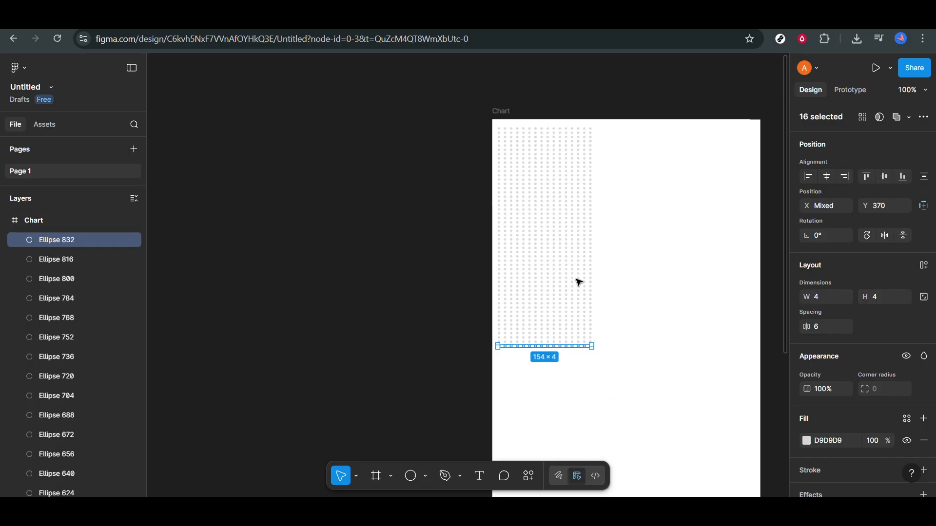
scroll(593, 258, up, 1)
click(617, 401)
drag(627, 402, 463, 86)
key(ctrl+g)
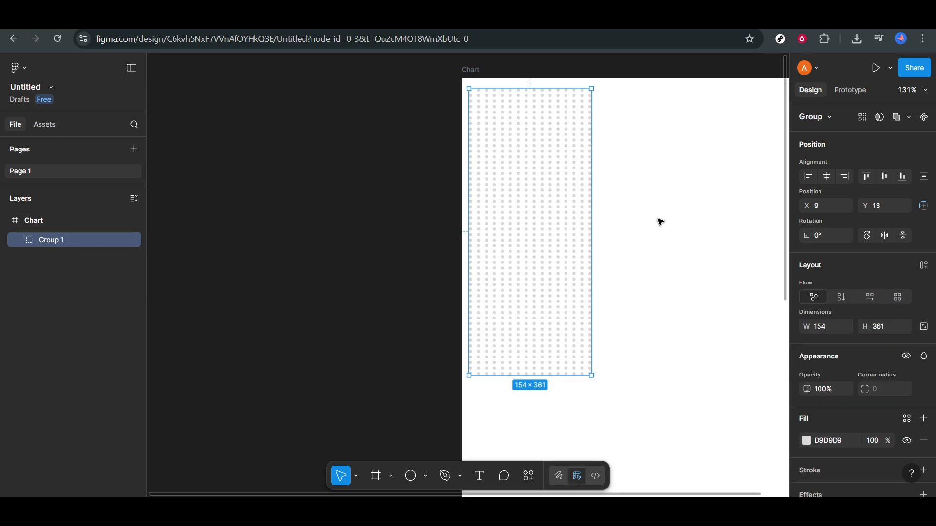
Move the grouped dot grid to X 14, Y 16 in the Chart frame and deselect it
click(658, 220)
mouse_move(539, 194)
mouse_down()
mouse_move(606, 235)
mouse_move(526, 186)
mouse_up()
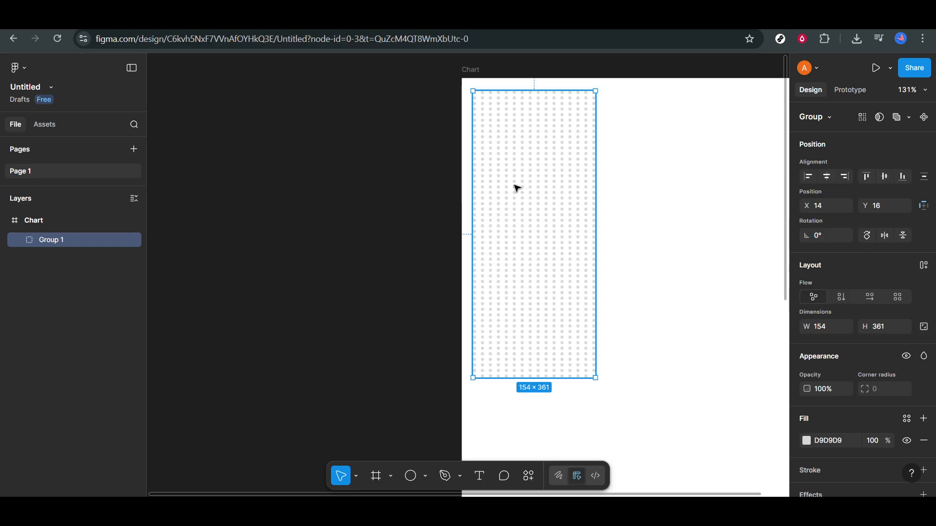
click(703, 211)
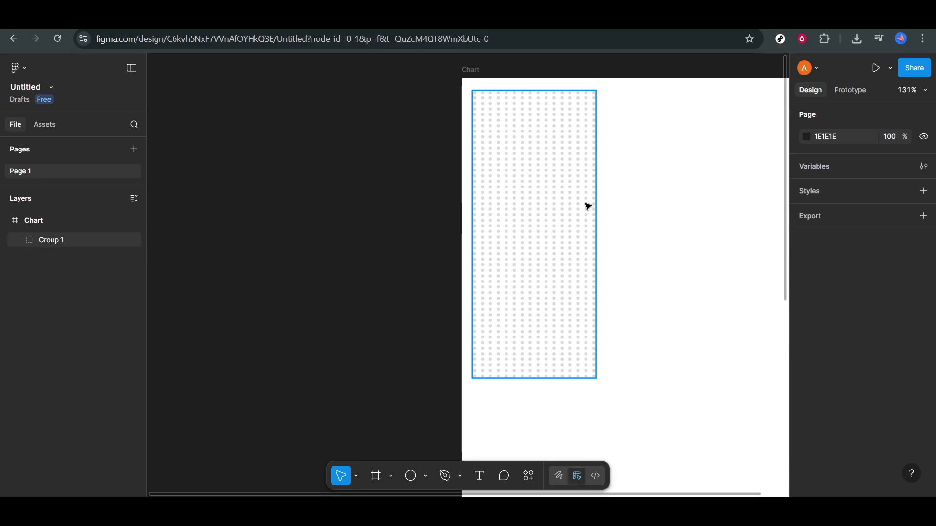
click(551, 195)
right_click(552, 194)
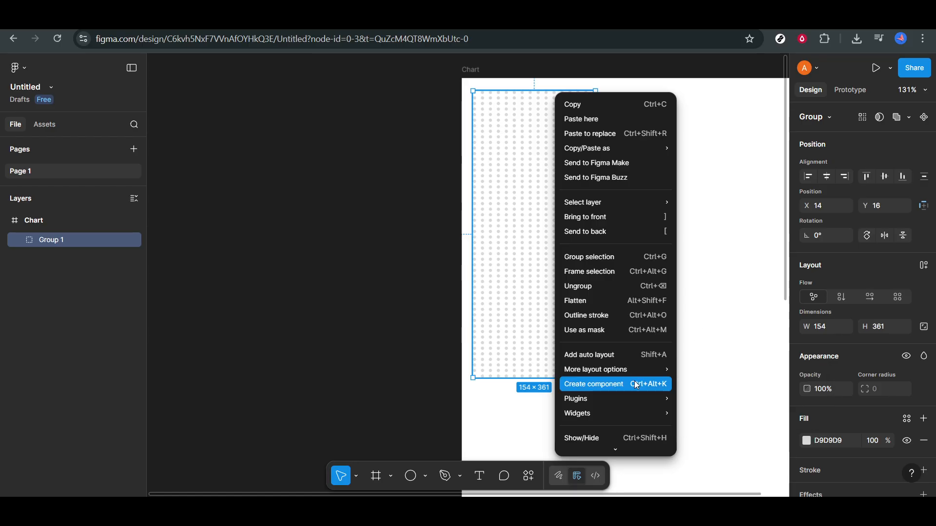
click(729, 243)
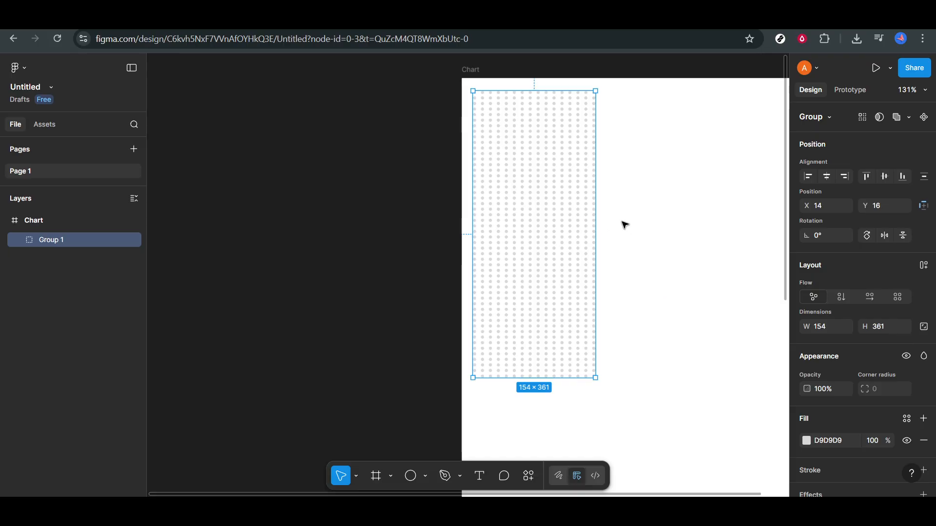
scroll(575, 244, down, 3)
scroll(572, 255, up, 3)
scroll(648, 220, down, 5)
scroll(604, 223, up, 2)
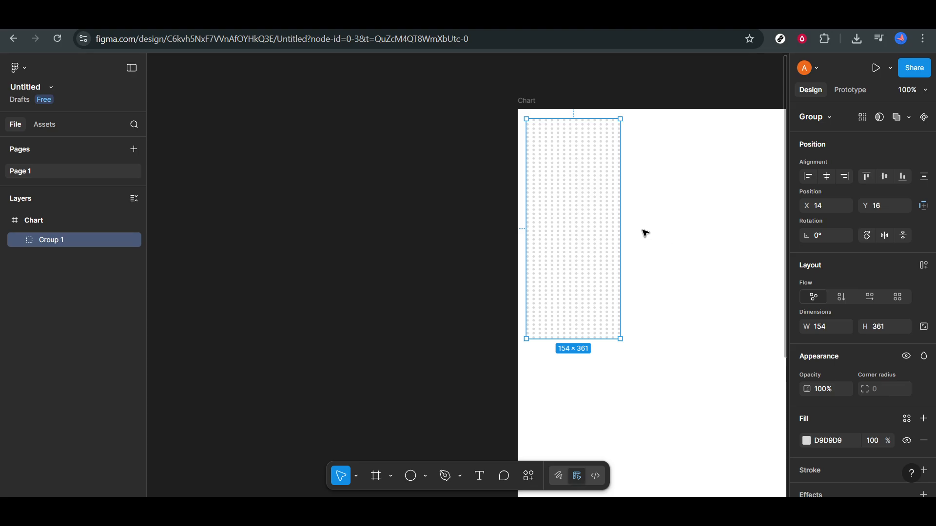
mouse_move(621, 226)
mouse_down()
mouse_move(735, 227)
mouse_move(612, 226)
mouse_move(620, 225)
mouse_up()
scroll(662, 263, up, 5)
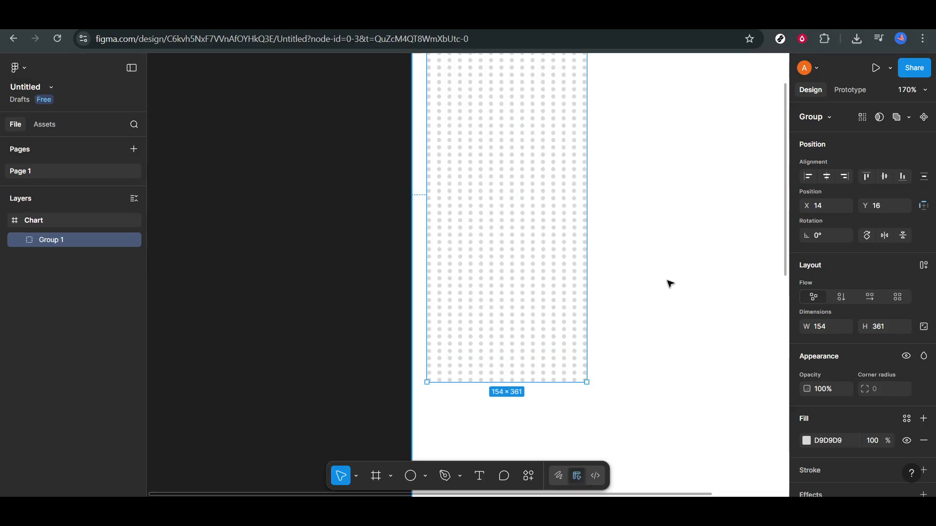
scroll(656, 290, up, 3)
scroll(658, 293, down, 3)
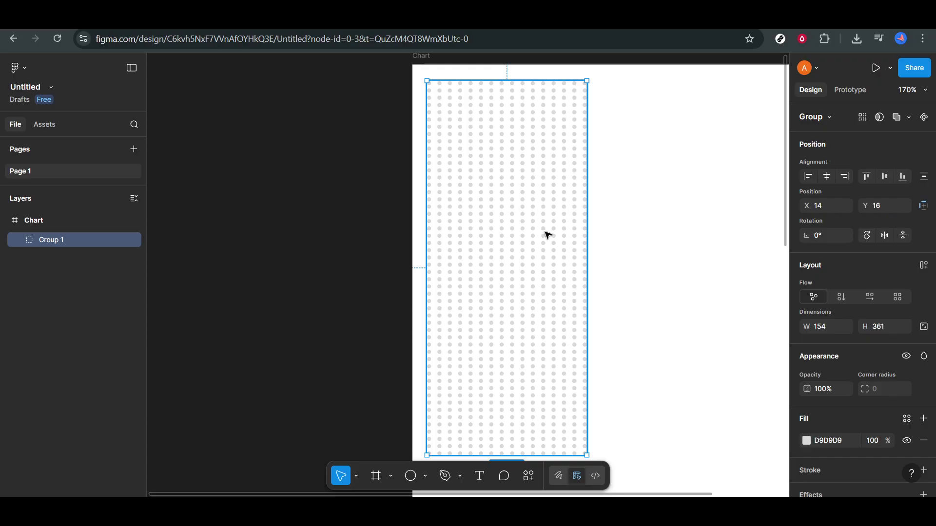
Lower the D9D9D9 fill opacity of the dot grid group to 42% and deselect the group
scroll(629, 253, down, 3)
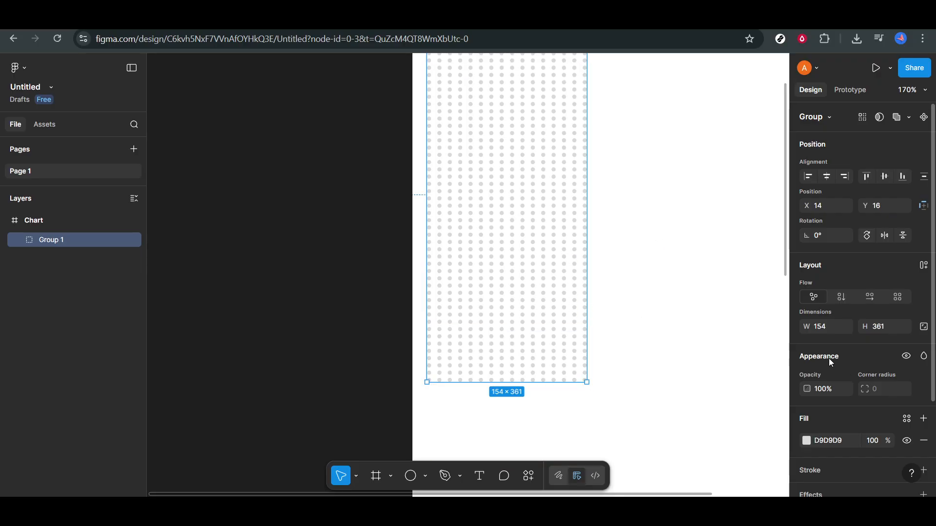
scroll(867, 356, down, 3)
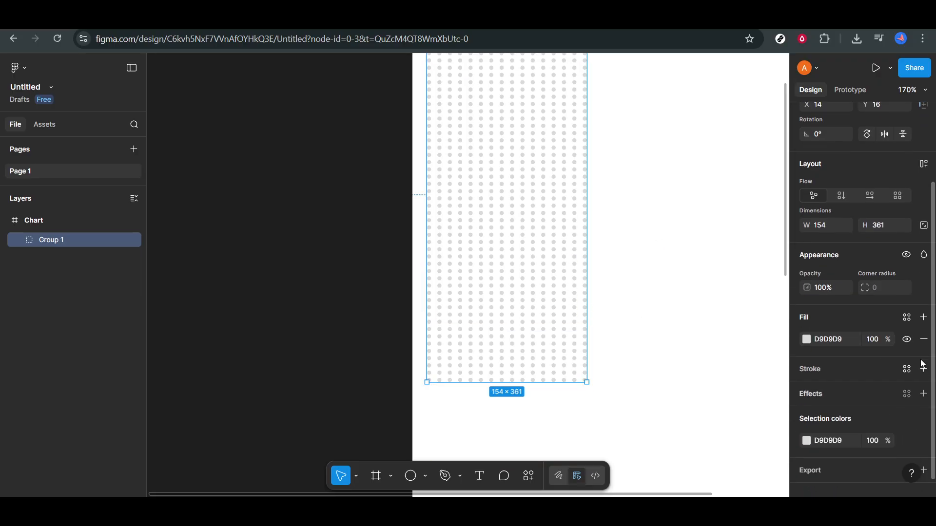
click(906, 318)
click(903, 321)
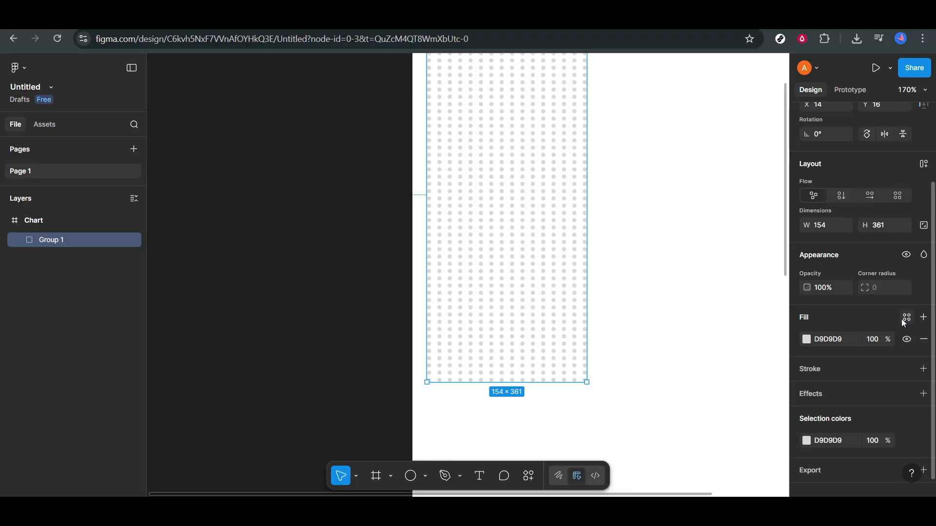
click(807, 339)
drag(777, 406, 721, 411)
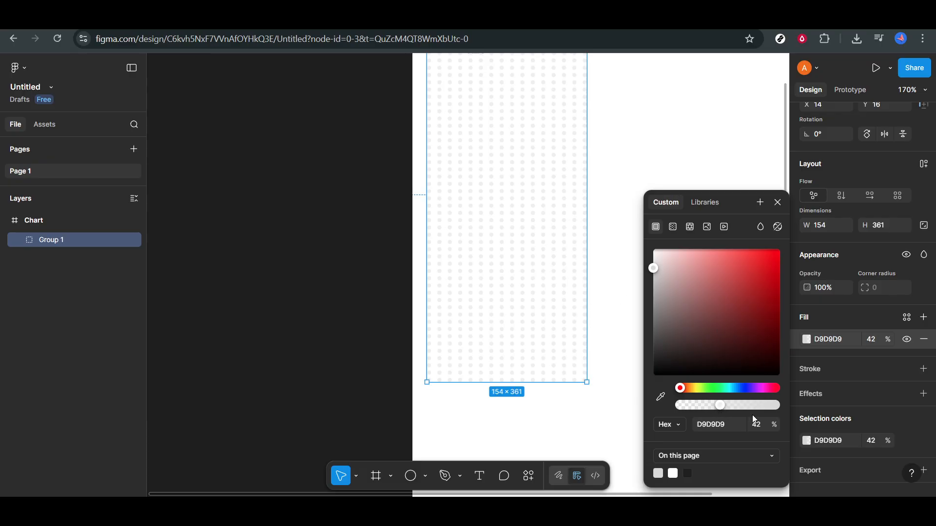
click(616, 423)
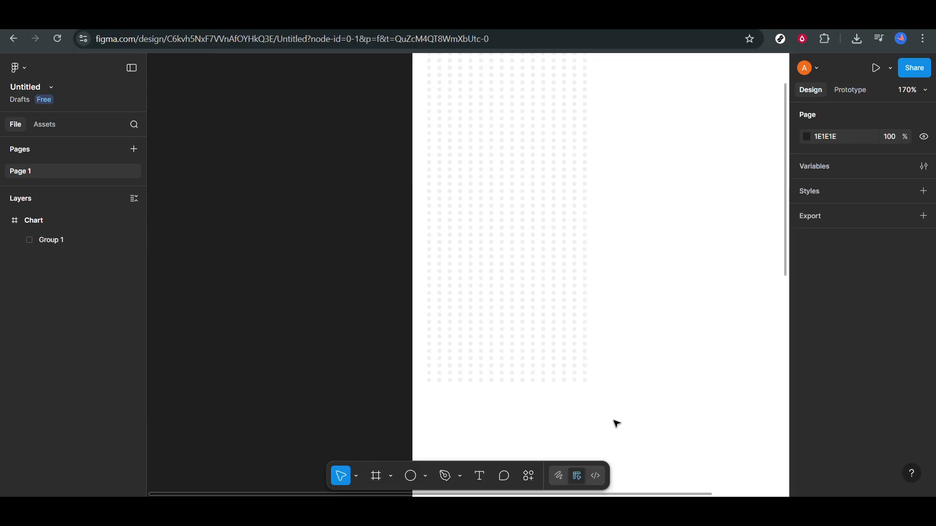
scroll(668, 382, down, 5)
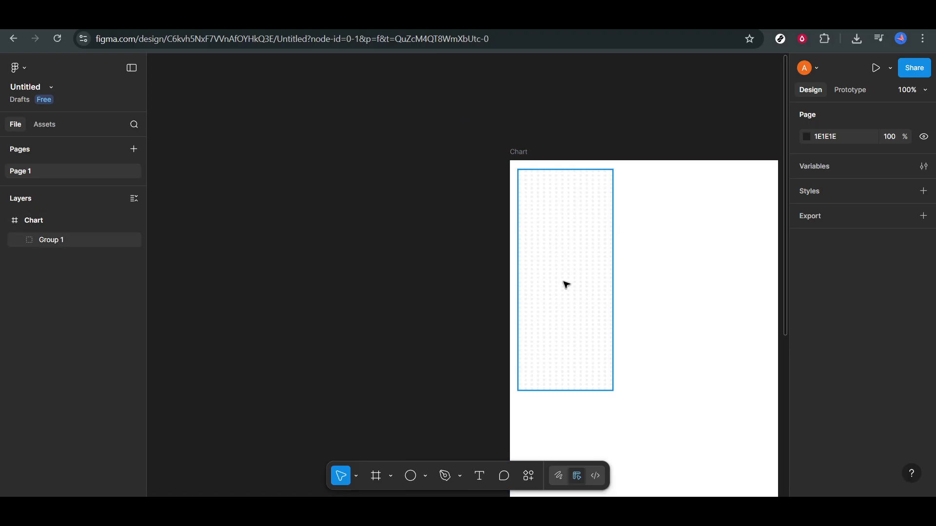